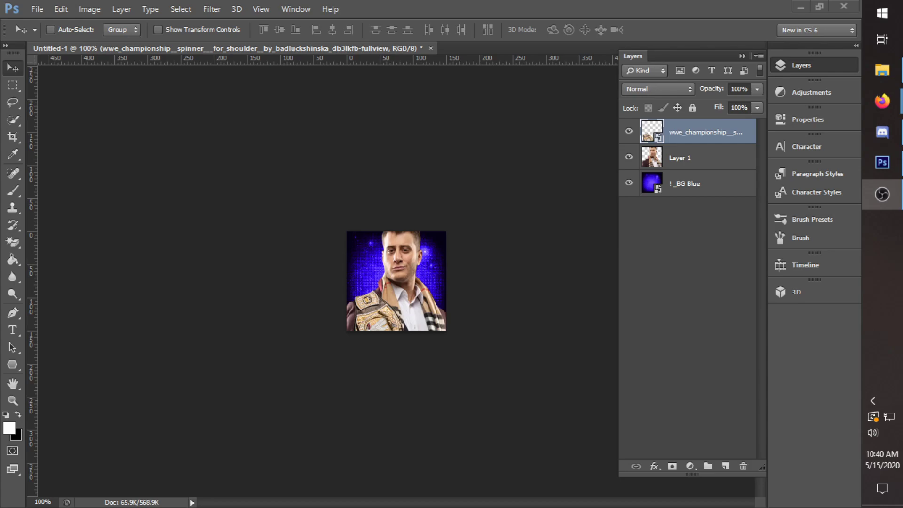
Glance at the GIMP homepage in Firefox, then return to the Photoshop document.
mouse_move(882, 101)
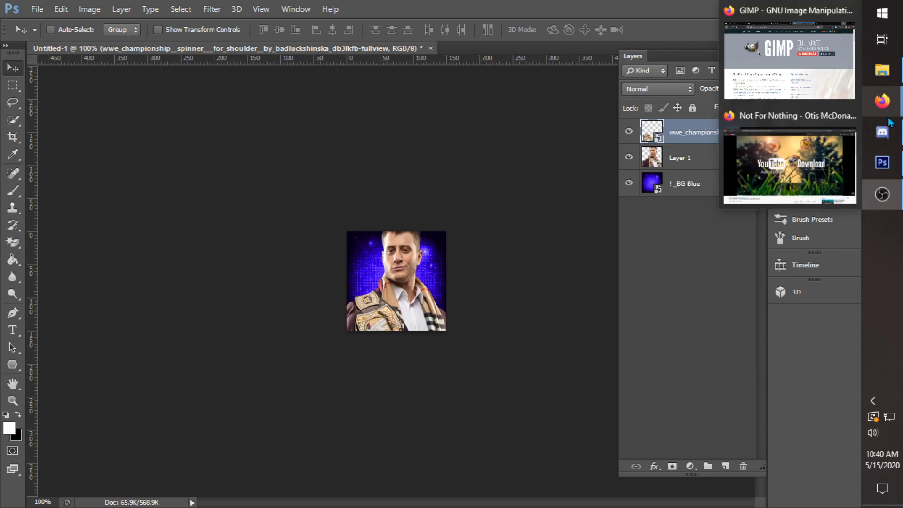
left_click(724, 77)
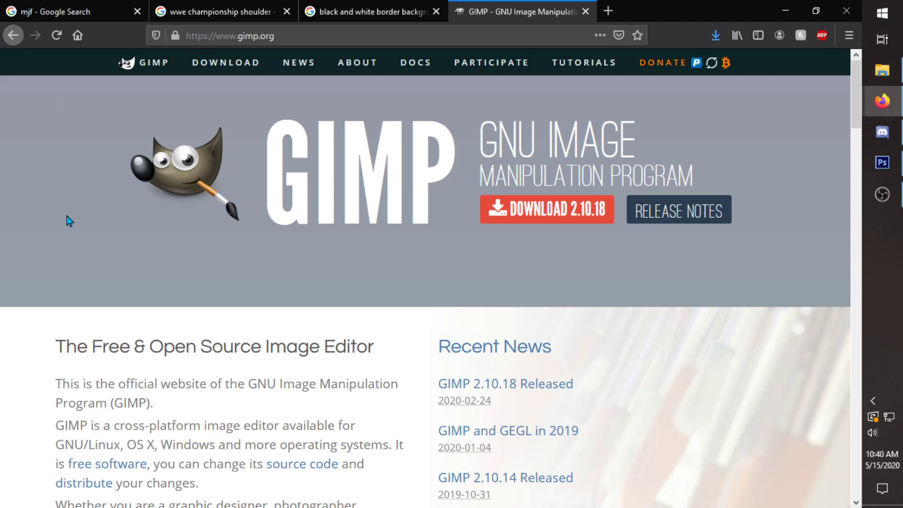
mouse_move(882, 163)
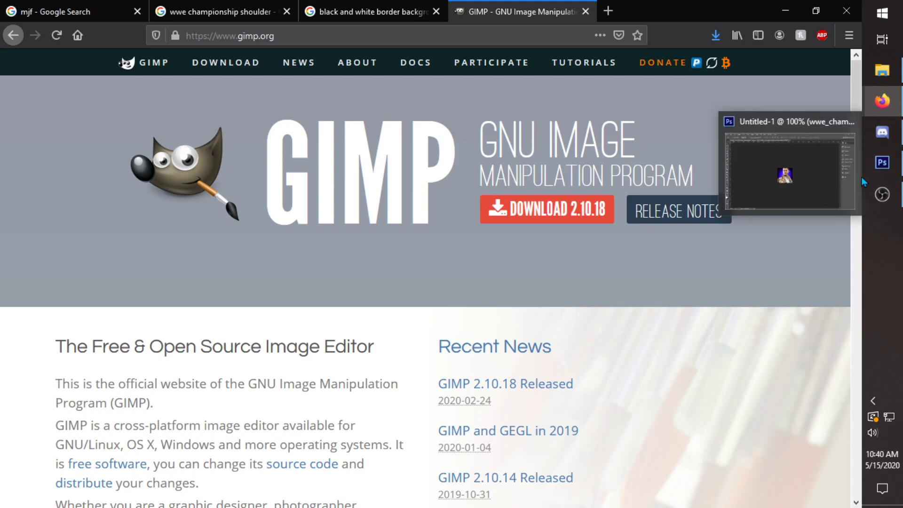
left_click(829, 179)
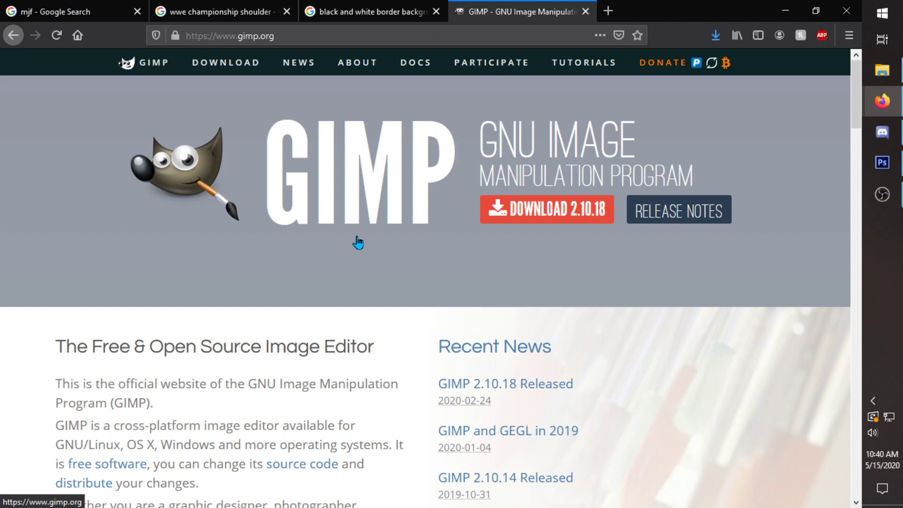
Browse the image search tabs and keep the Transparent colour filter on the wrestler's results.
left_click(390, 7)
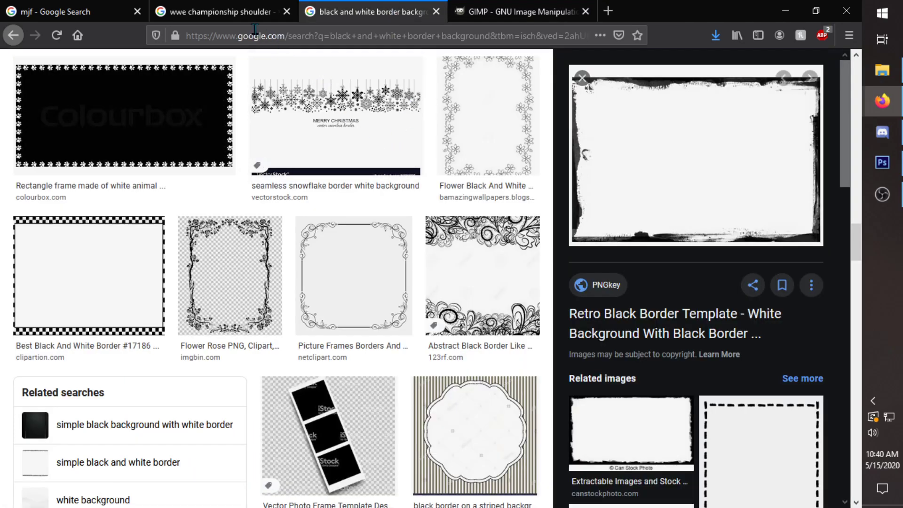
left_click(226, 15)
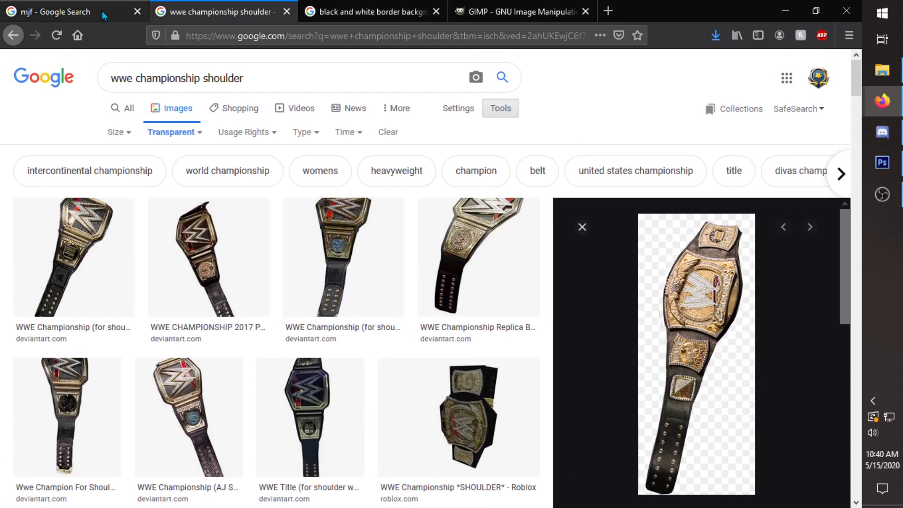
left_click(101, 10)
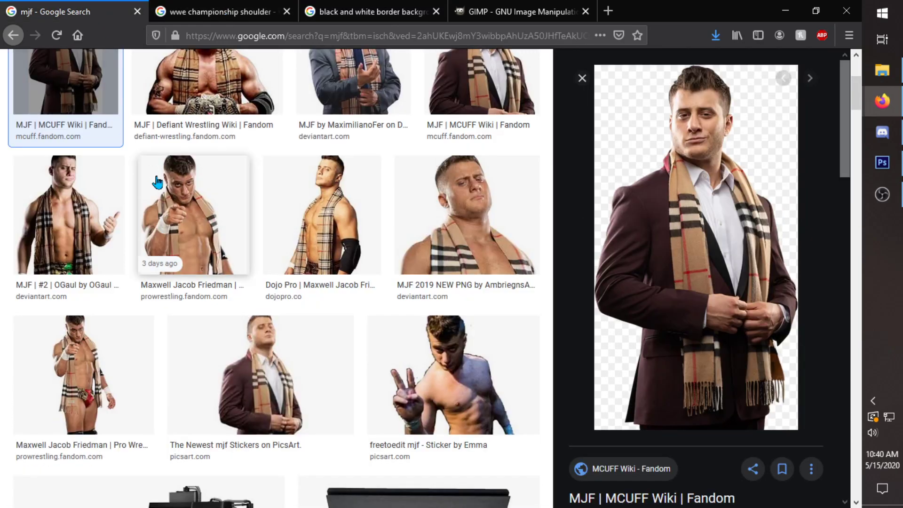
scroll(179, 156, "up", 5)
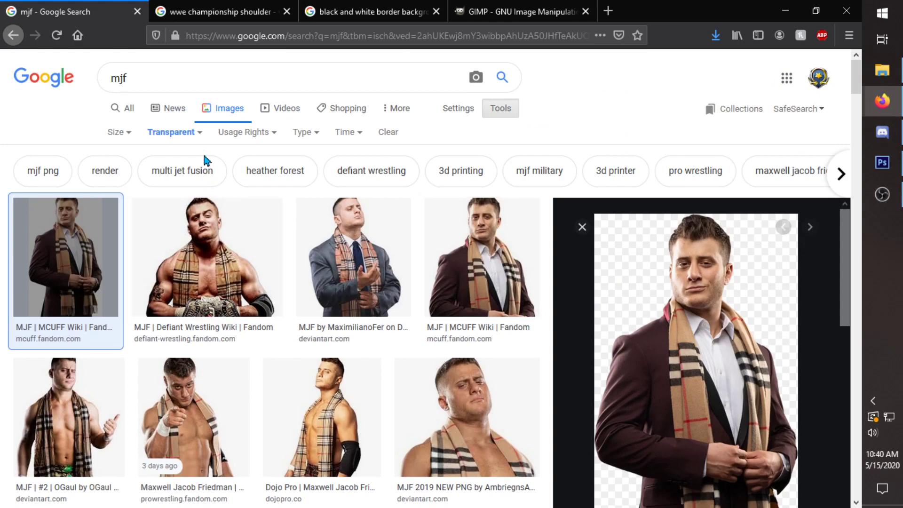
left_click(190, 136)
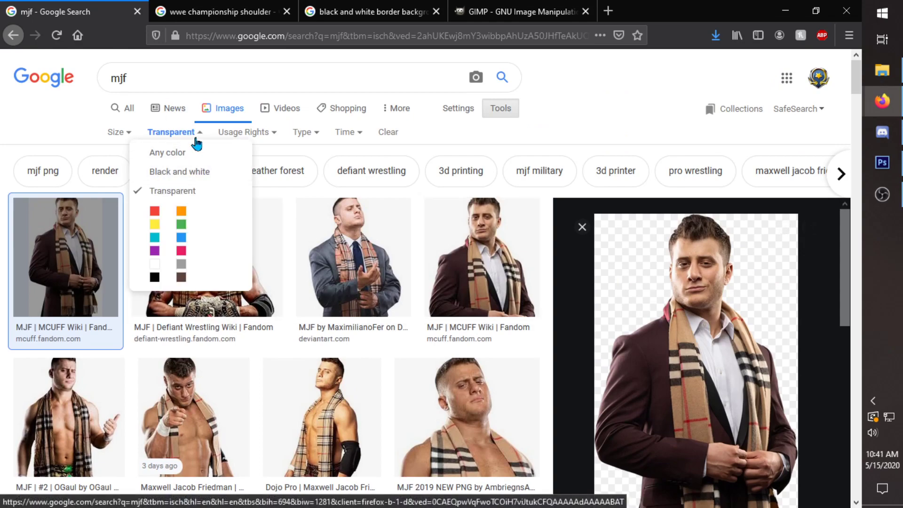
left_click(174, 134)
scroll(551, 335, "down", 3)
Start saving the wrestler's preview image, then cancel the save.
right_click(691, 308)
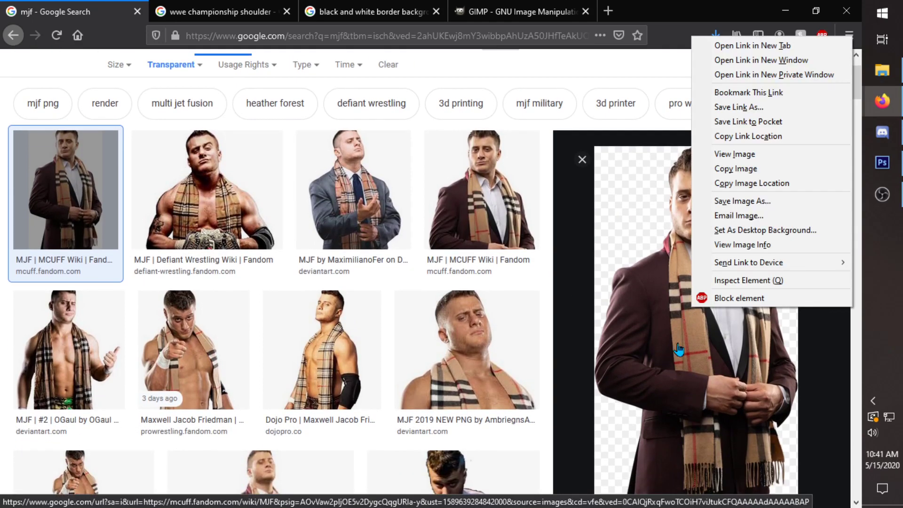
left_click(740, 206)
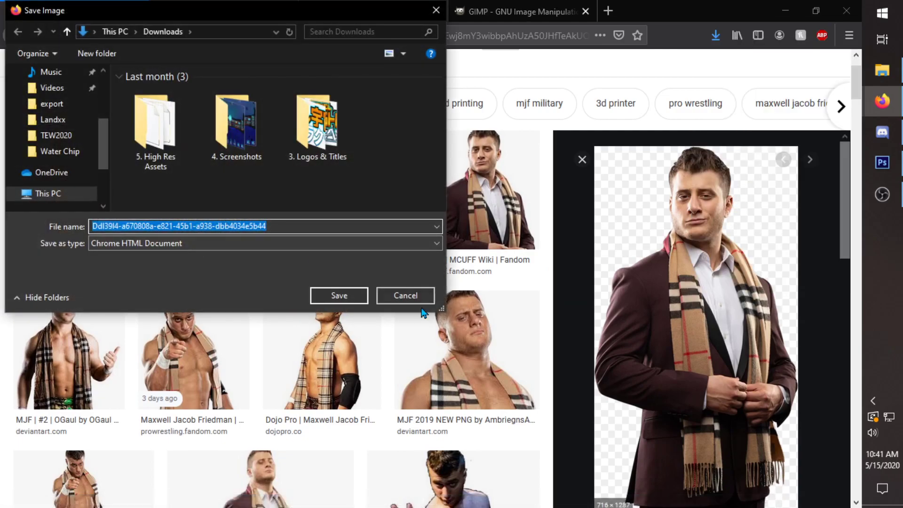
left_click(415, 297)
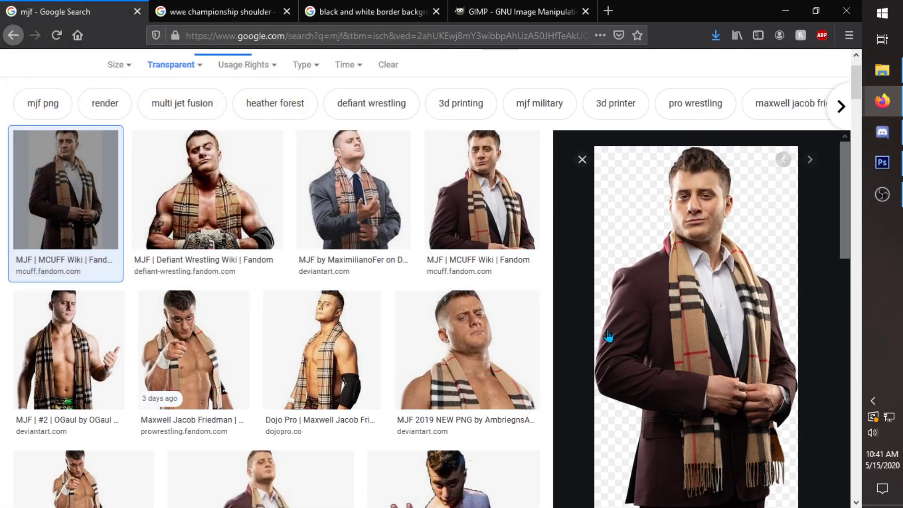
right_click(666, 320)
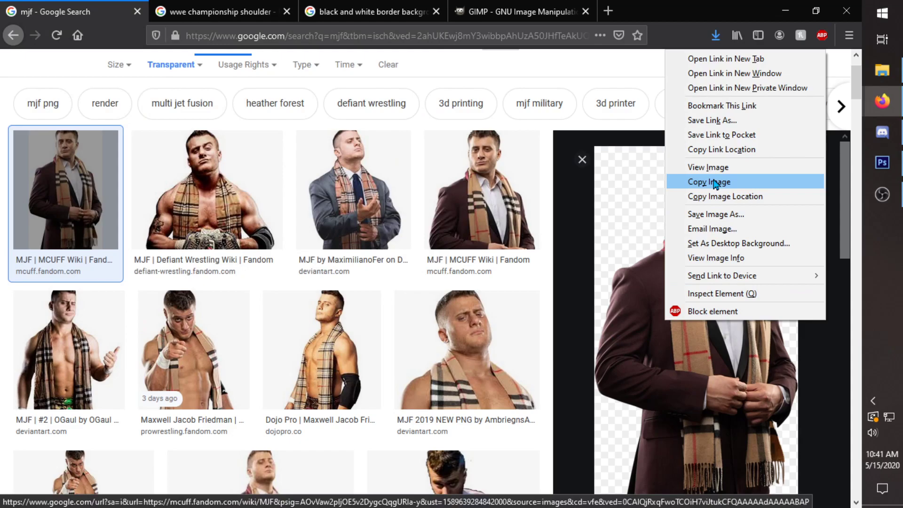
Save the transparent WWE Championship (Spinner) shoulder-belt image from the search results.
left_click(241, 13)
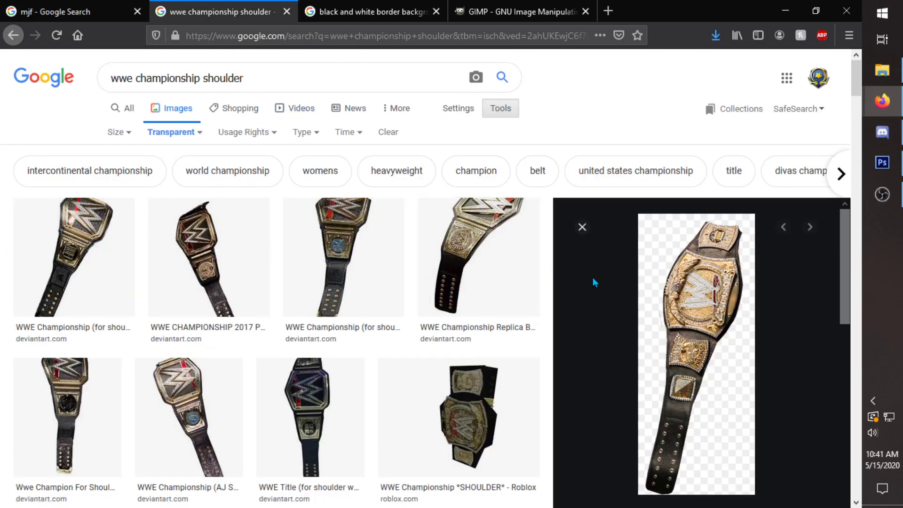
scroll(587, 305, "down", 3)
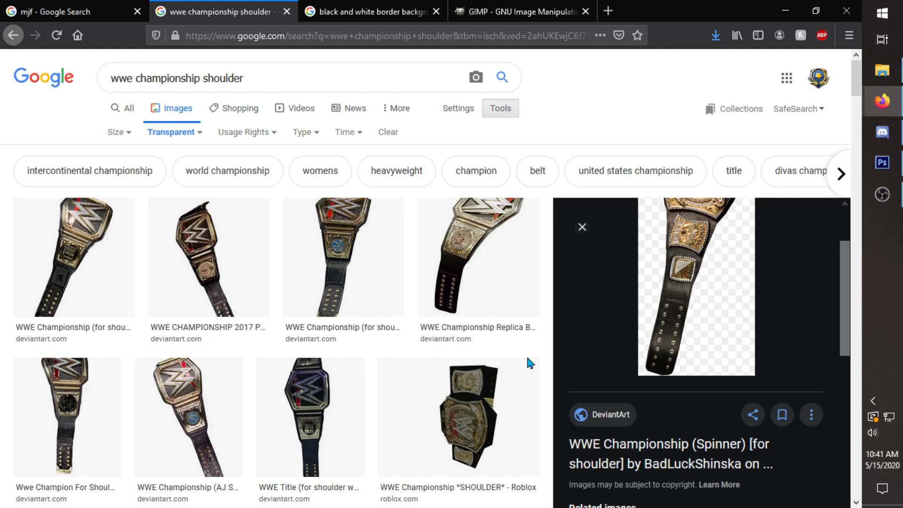
scroll(579, 357, "up", 1)
right_click(663, 315)
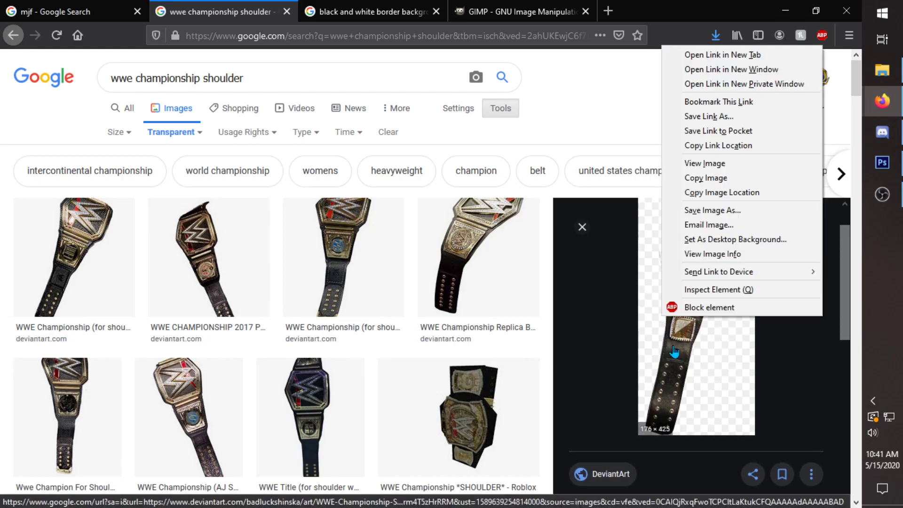
left_click(699, 217)
key("Return")
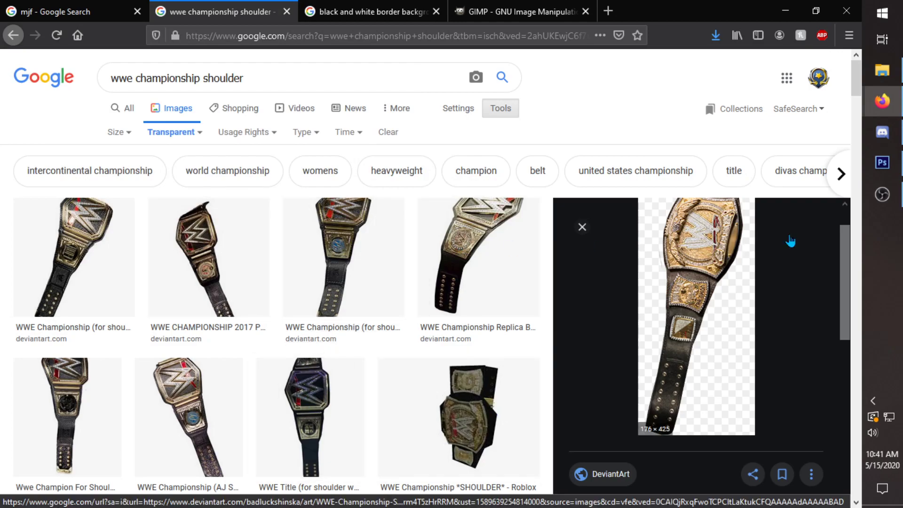
mouse_move(898, 162)
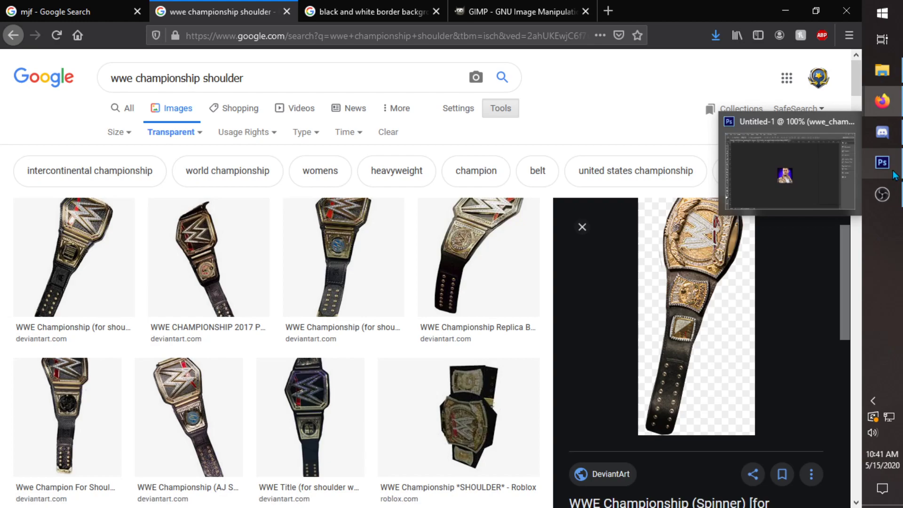
Create a new transparent document 150 px wide and 150 px high.
left_click(892, 171)
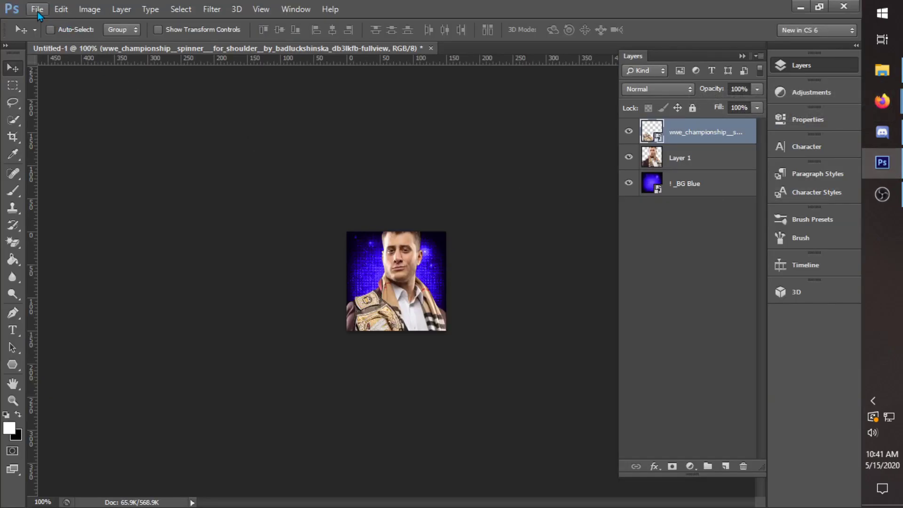
left_click(37, 10)
left_click(38, 24)
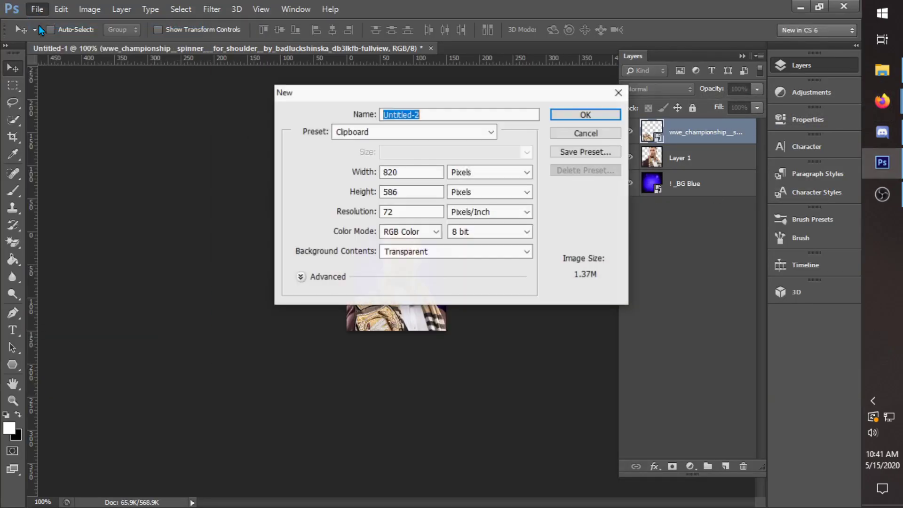
left_click_drag(417, 173, 316, 235)
type("150")
left_click_drag(410, 191, 323, 190)
type("150")
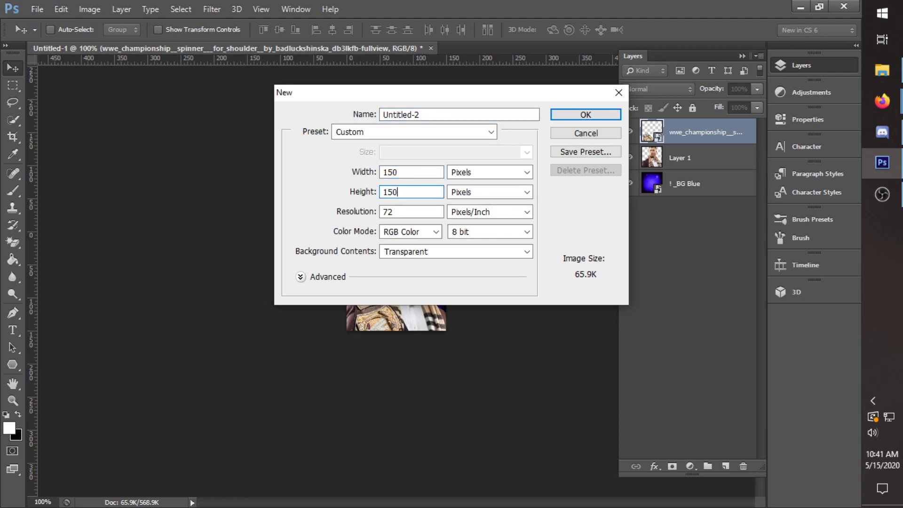
left_click(588, 117)
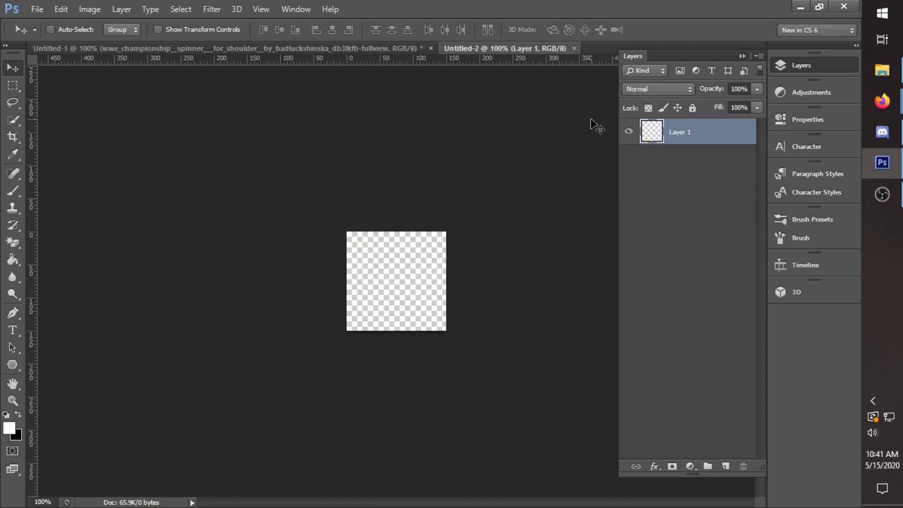
Open the TEW2020 People folder and view the _BG Blue, _BG HOI and _BG Pink backgrounds.
left_click(882, 71)
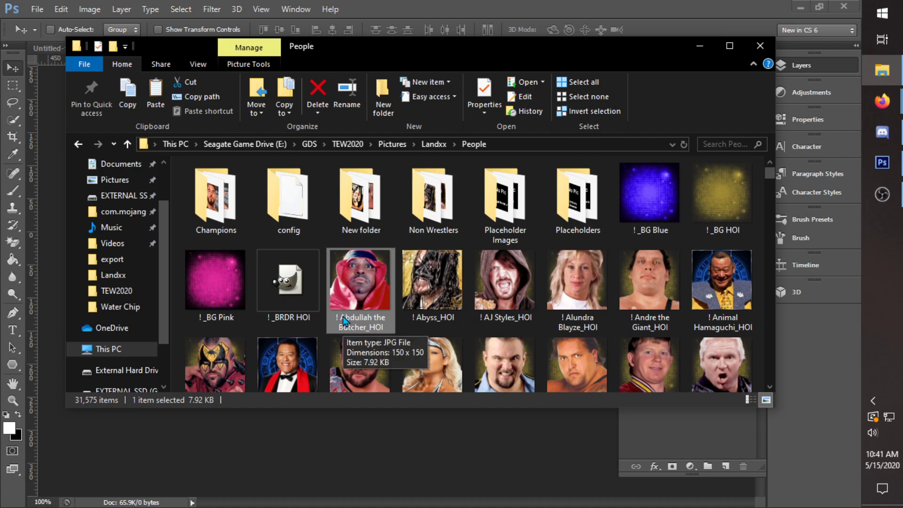
left_click(642, 213)
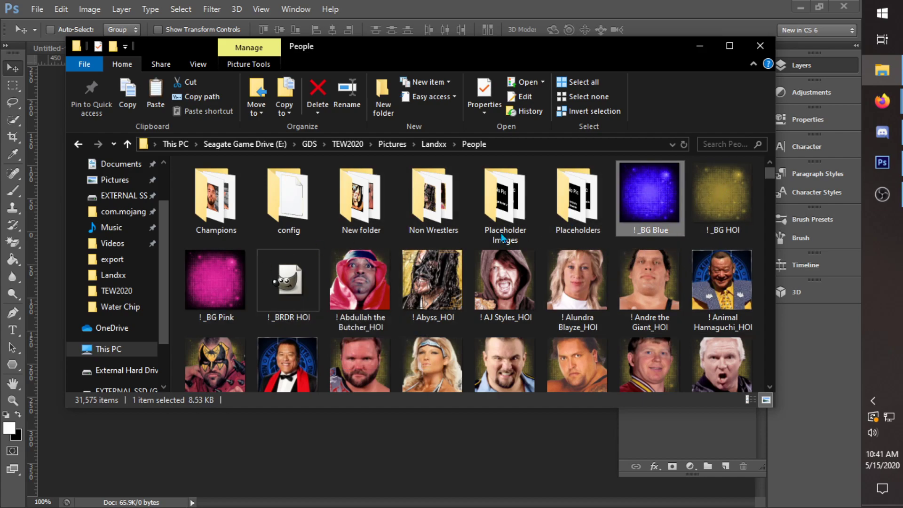
left_click(698, 212)
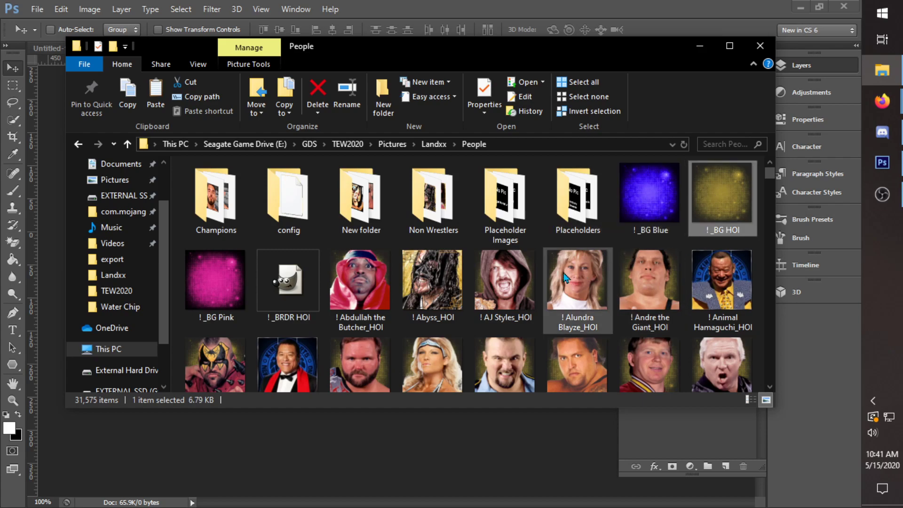
left_click(204, 256)
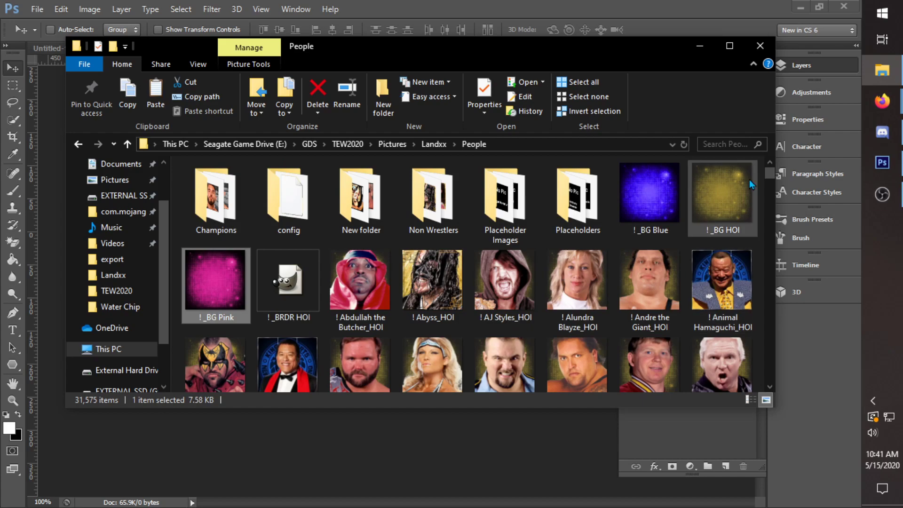
Place the yellow _BG HOI glow image as the canvas background.
left_click_drag(749, 179, 410, 436)
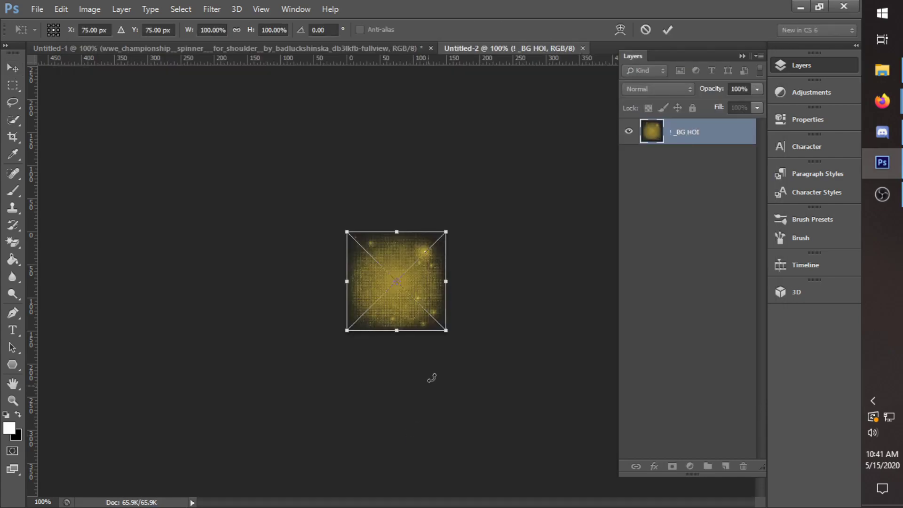
left_click(667, 30)
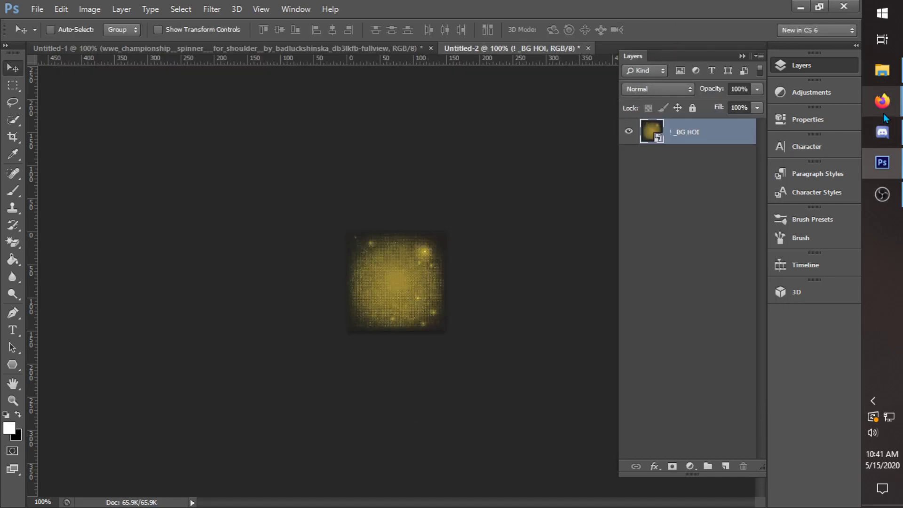
mouse_move(882, 101)
left_click(757, 63)
Copy the wrestler's photo from Firefox, paste it into the portrait and scale it to about 82%.
left_click(71, 11)
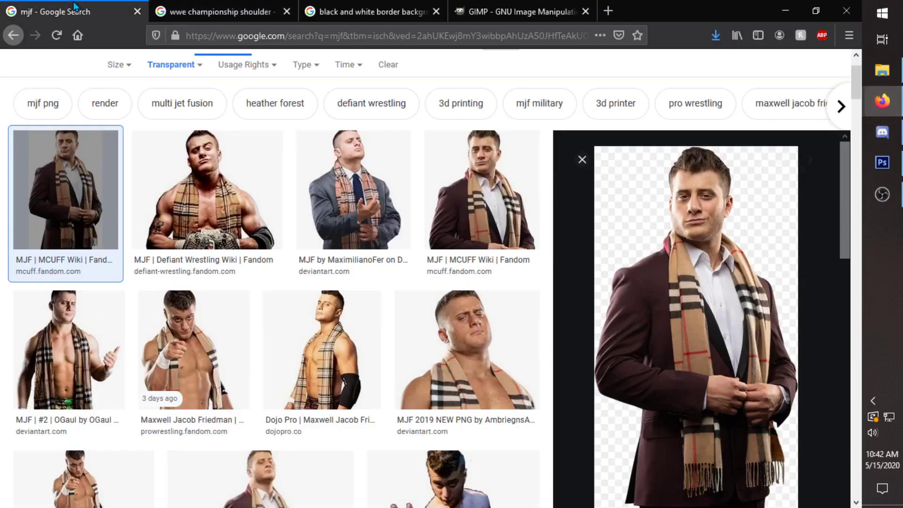
right_click(666, 266)
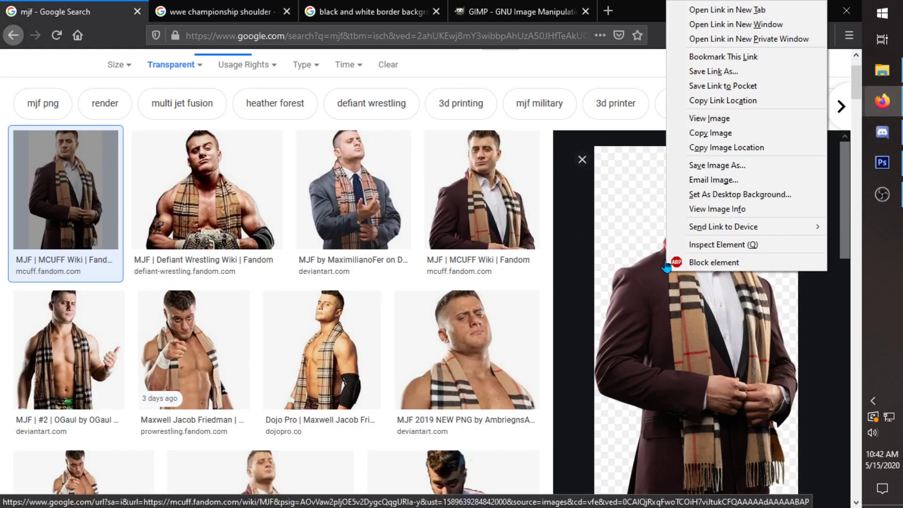
left_click(732, 147)
left_click(879, 168)
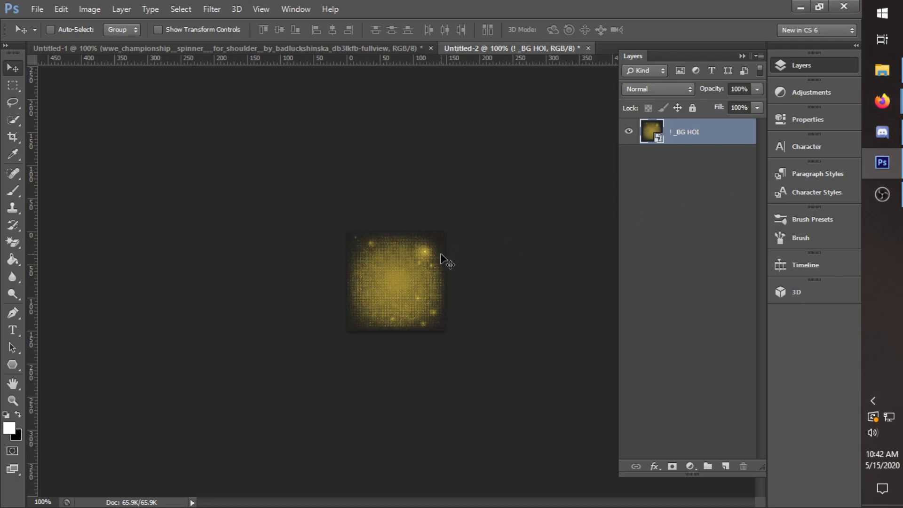
key("ctrl+v")
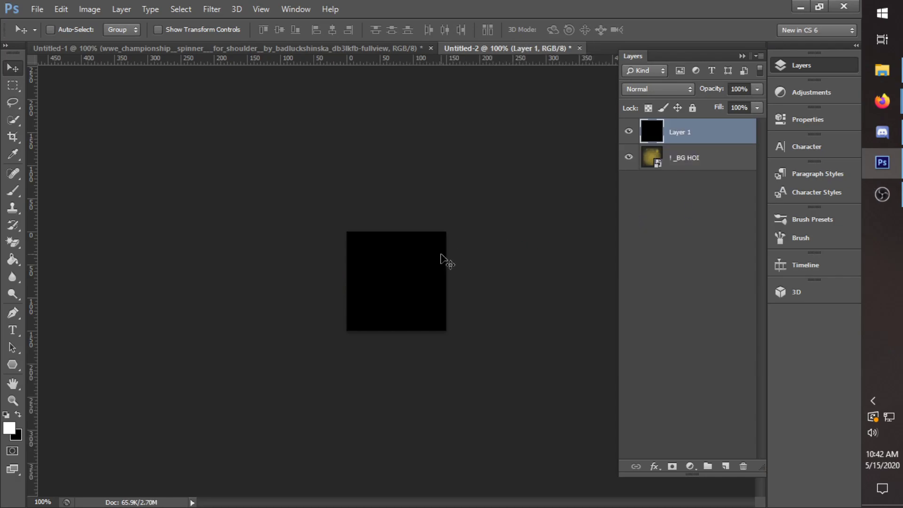
key("ctrl+t")
left_click_drag(341, 232, 413, 334)
Shrink the wrestler photo to about 36% and position it so the face fills the canvas.
left_click_drag(509, 197, 423, 264)
left_click_drag(384, 364, 412, 292)
left_click(668, 30)
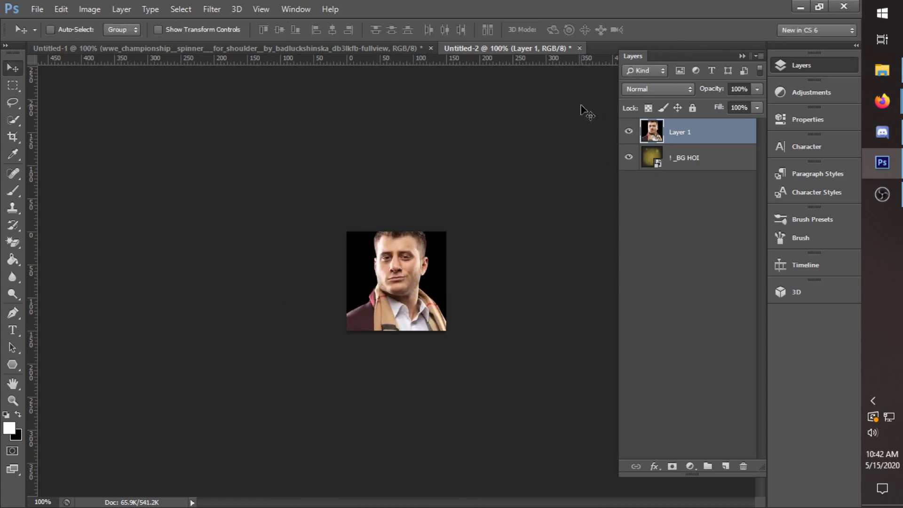
Erase the black backdrop on both sides of the face with the Magic Eraser.
left_click(14, 240)
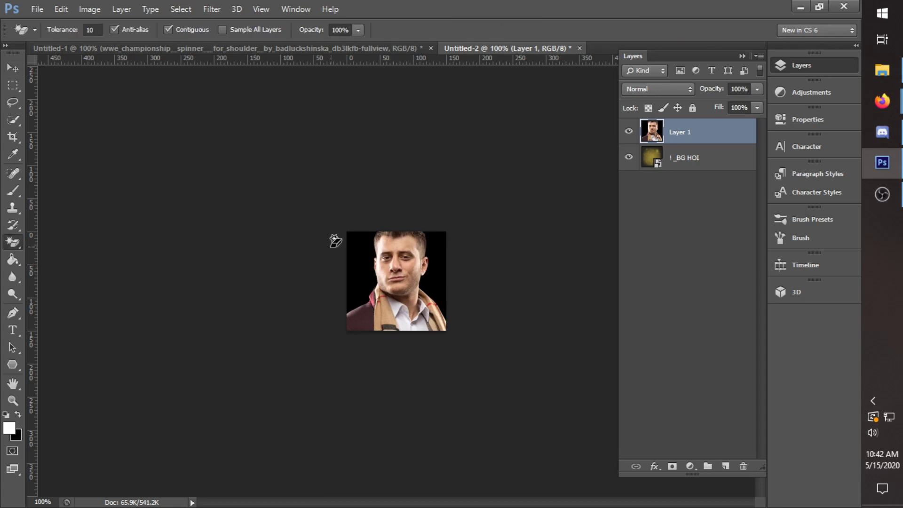
left_click(359, 250)
left_click(439, 263)
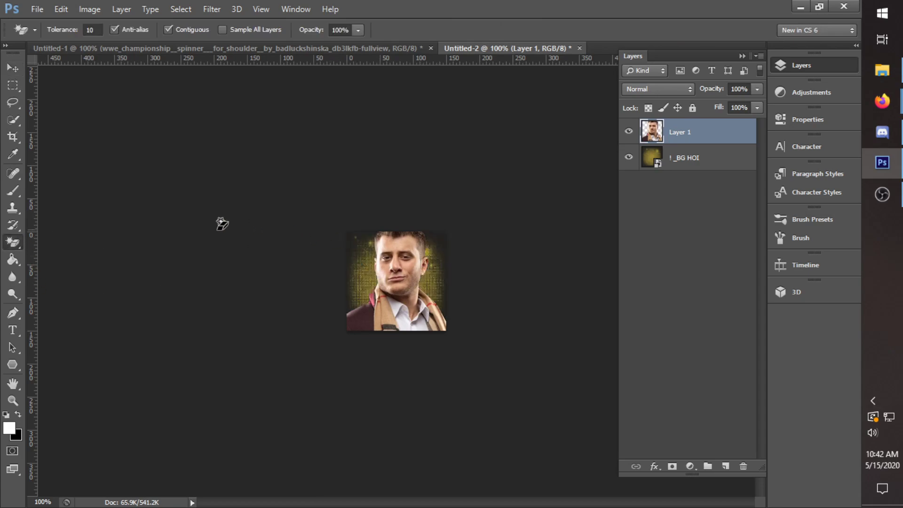
right_click(4, 243)
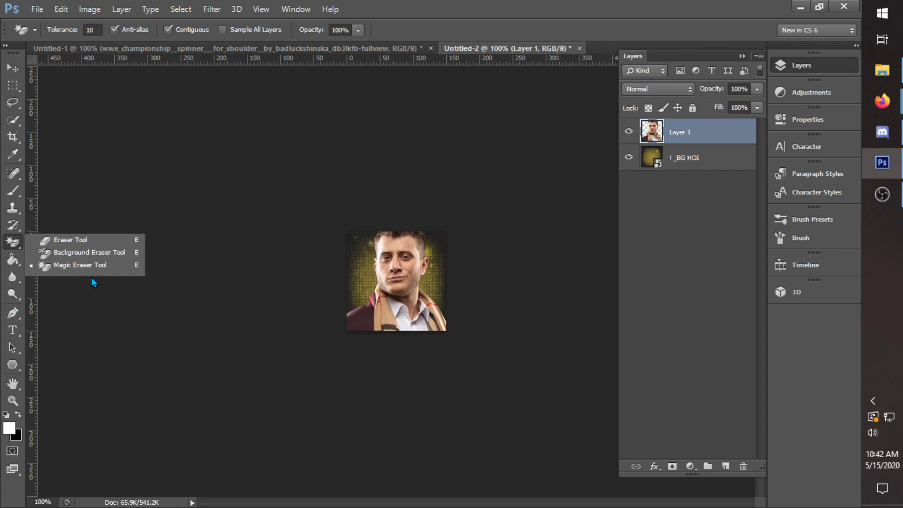
left_click(91, 301)
left_click(13, 68)
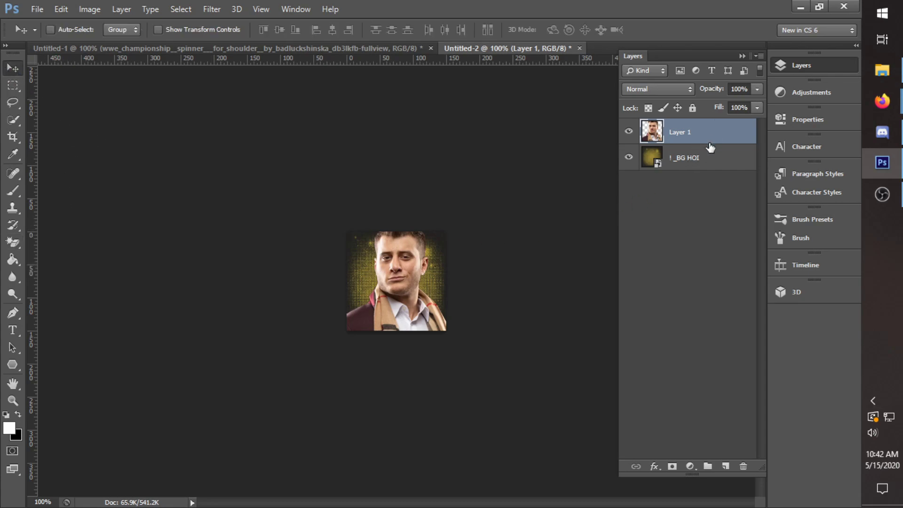
left_click(706, 159)
Check the cutout by toggling the glow, then drag the wwe_championship image from Downloads into the portrait.
left_click(627, 160)
left_click(627, 165)
left_click(883, 71)
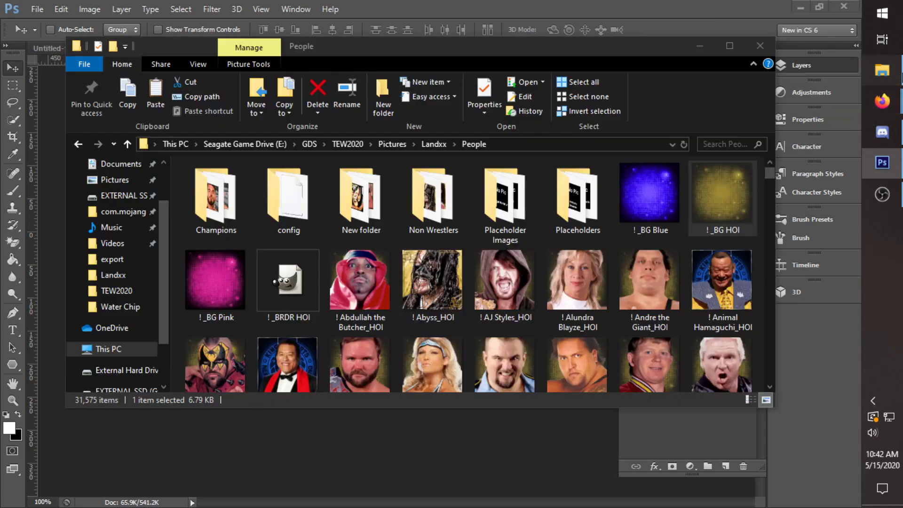
mouse_move(898, 78)
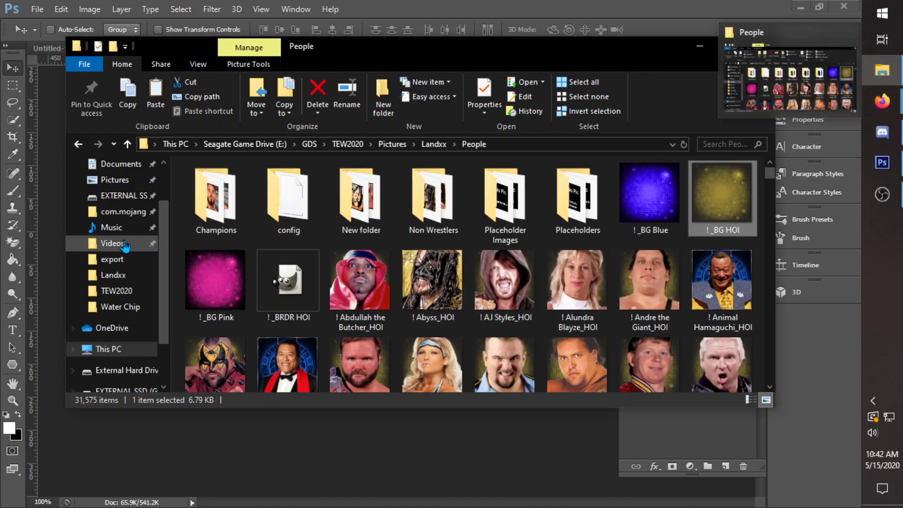
scroll(118, 235, "up", 2)
left_click(121, 207)
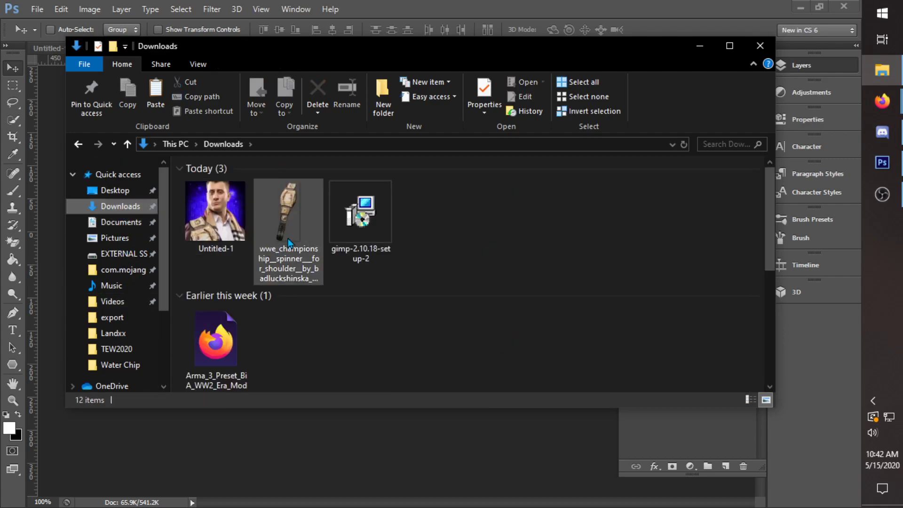
left_click_drag(288, 213, 406, 278)
Commit the belt, move its layer above the wrestler and flip it horizontally.
left_click(668, 30)
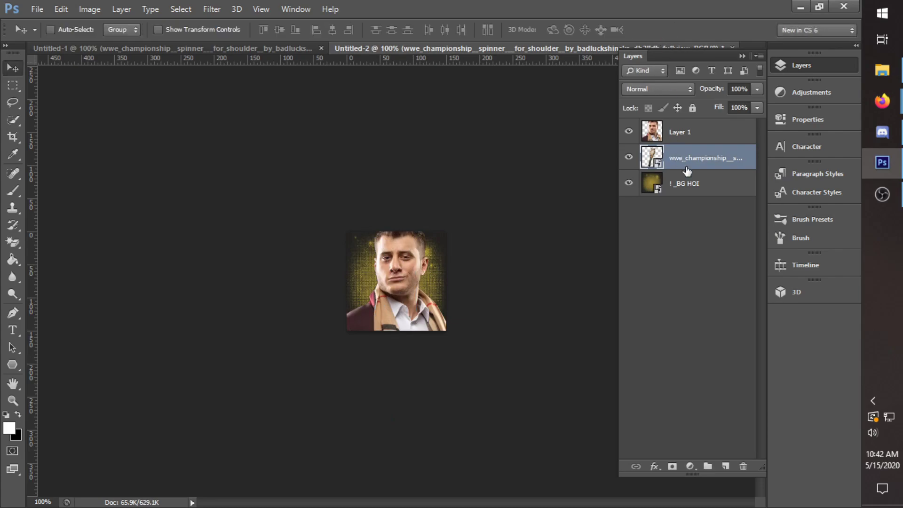
left_click_drag(685, 163, 685, 131)
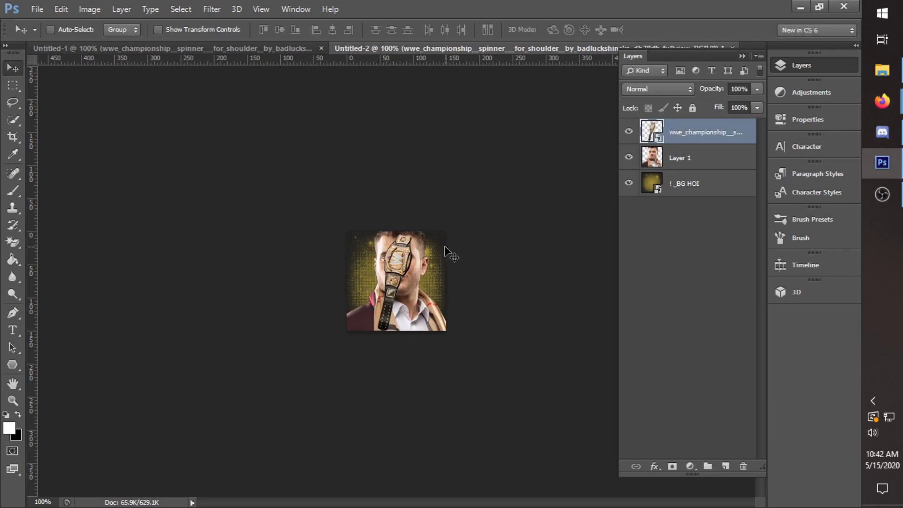
key("ctrl+t")
right_click(387, 274)
left_click(432, 456)
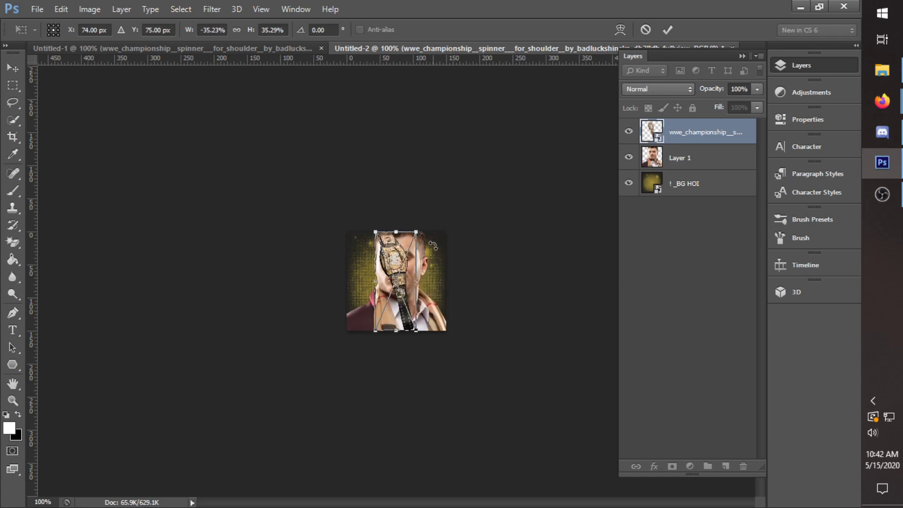
Scale the belt to about 59%, skew it to the shoulder's slant and nudge it into place.
left_click_drag(416, 232, 413, 343)
left_click_drag(377, 369, 385, 323)
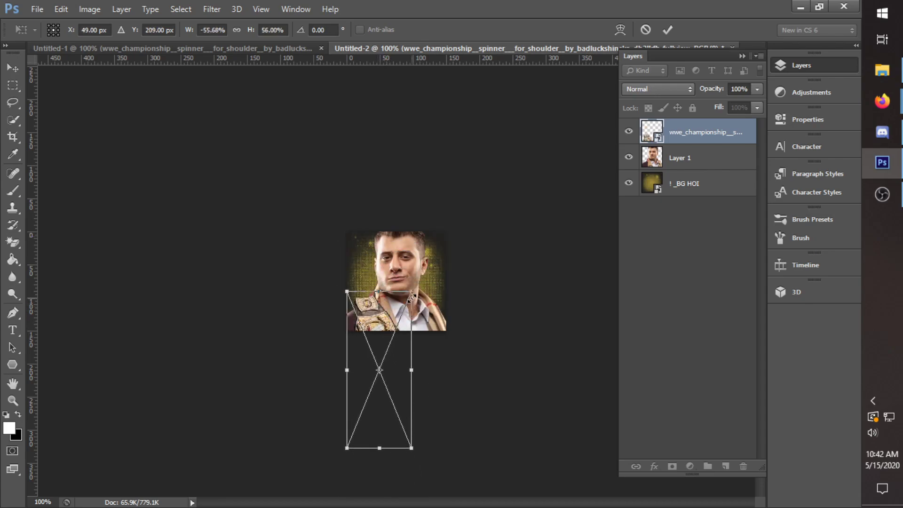
left_click_drag(408, 295, 344, 298)
left_click_drag(399, 325, 408, 292)
left_click(667, 29)
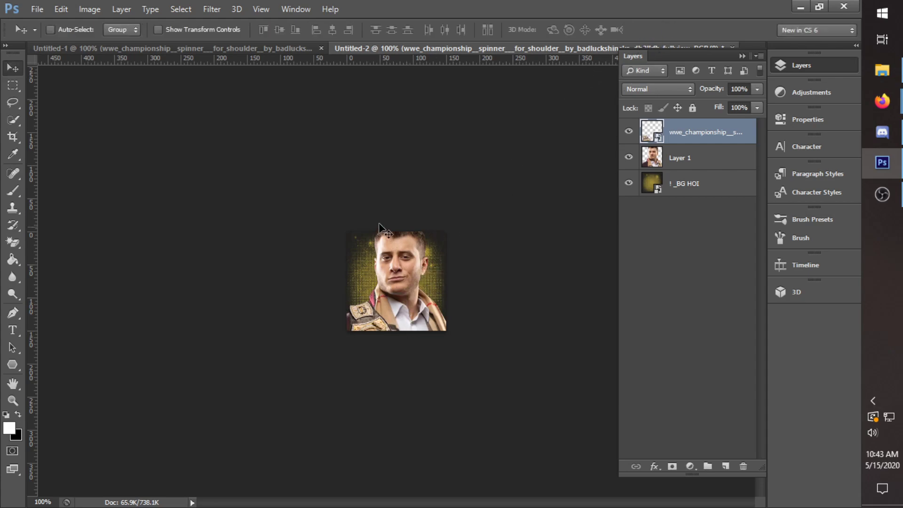
left_click(228, 50)
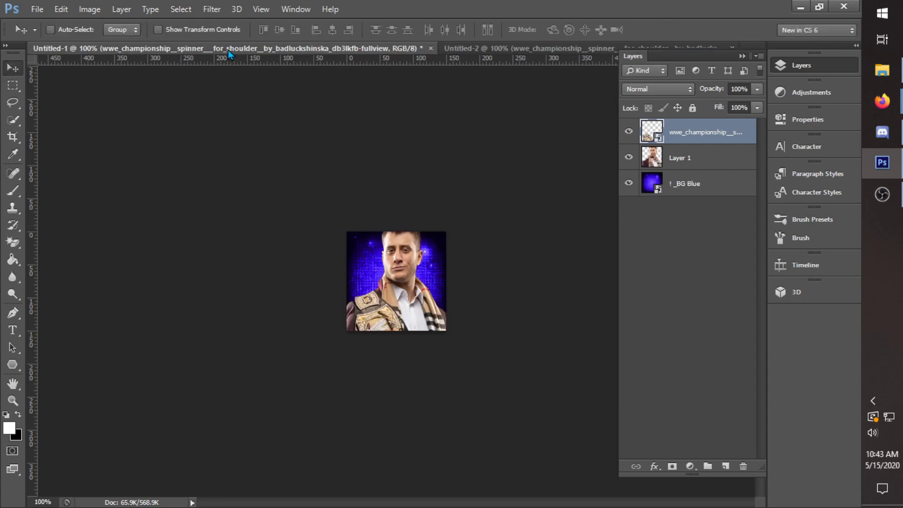
left_click(489, 50)
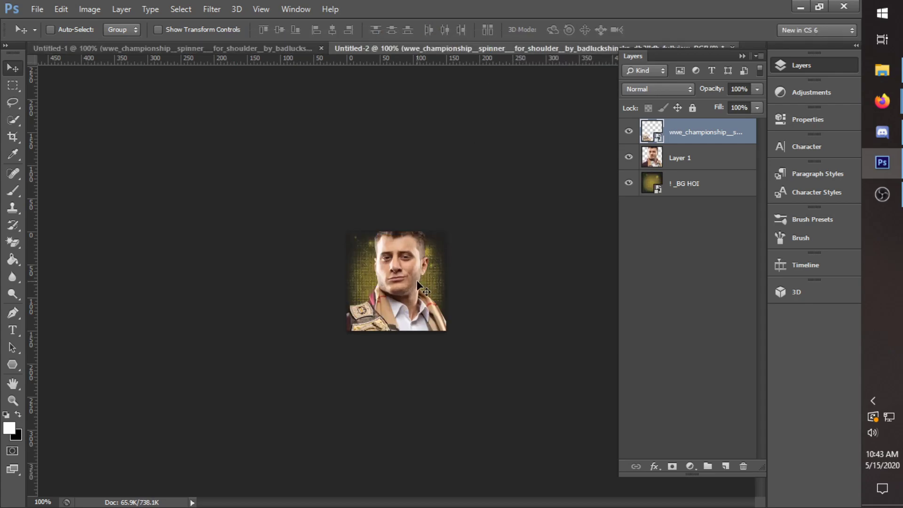
left_click(37, 9)
left_click(90, 172)
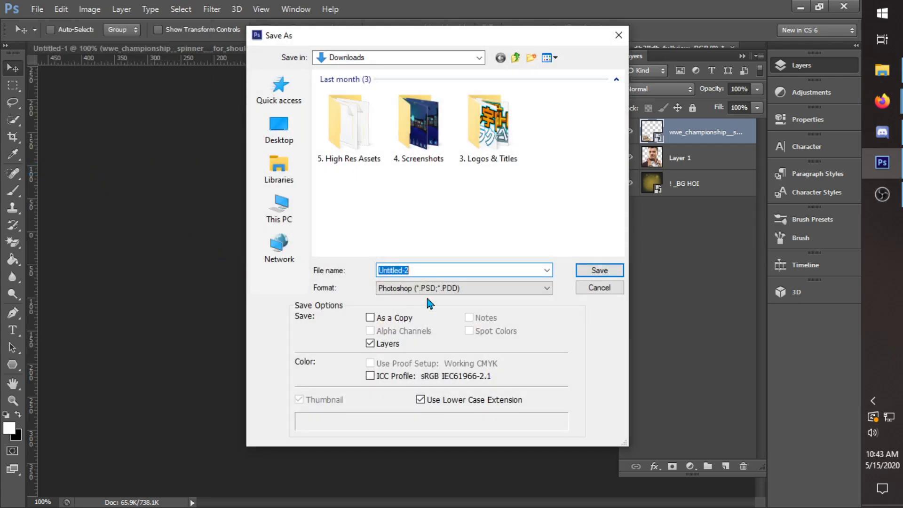
left_click(437, 288)
left_click(413, 386)
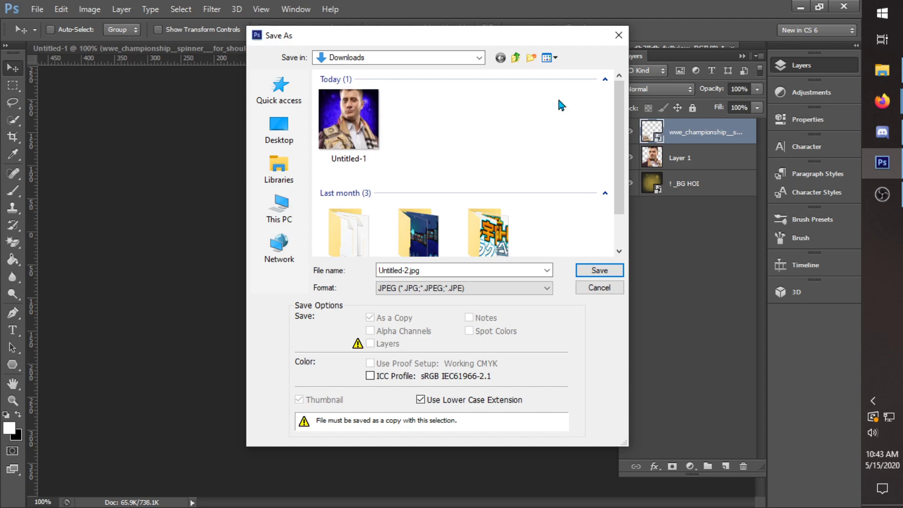
left_click(618, 36)
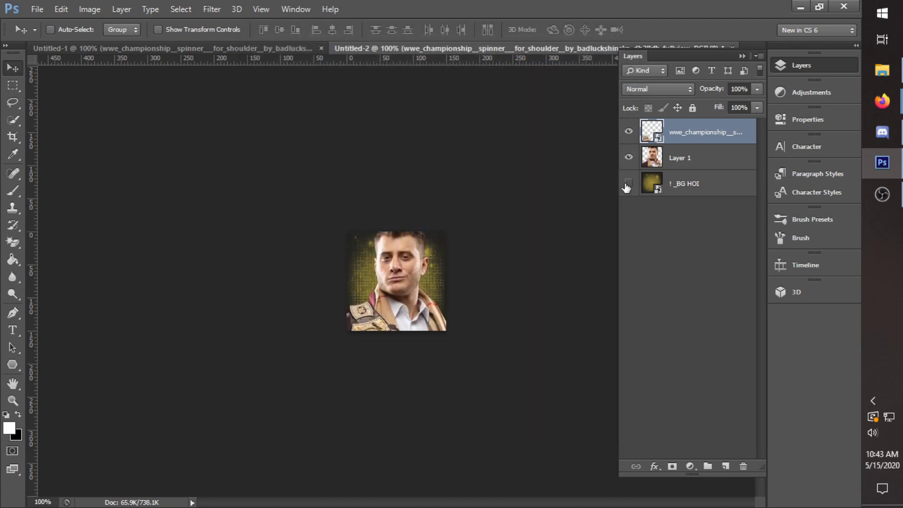
Save the portrait as a CompuServe GIF, accepting the Indexed Color conversion.
left_click(35, 9)
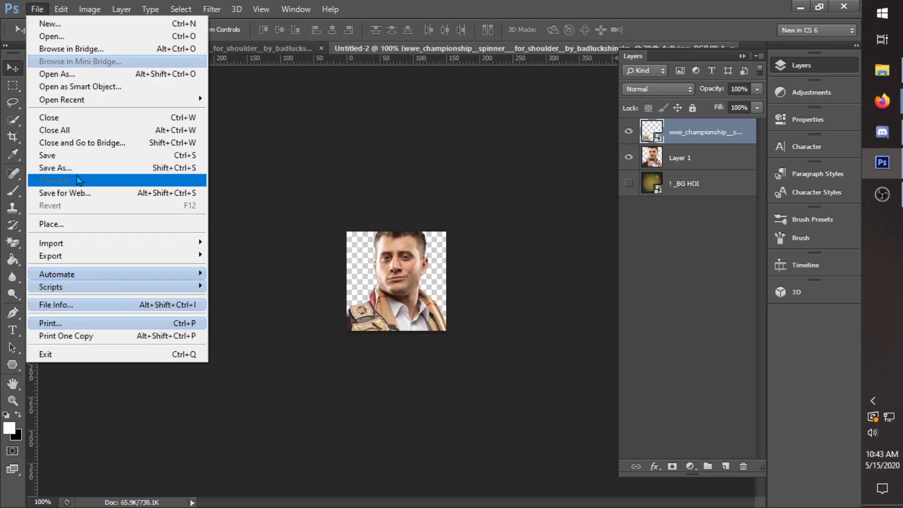
left_click(68, 169)
left_click(462, 289)
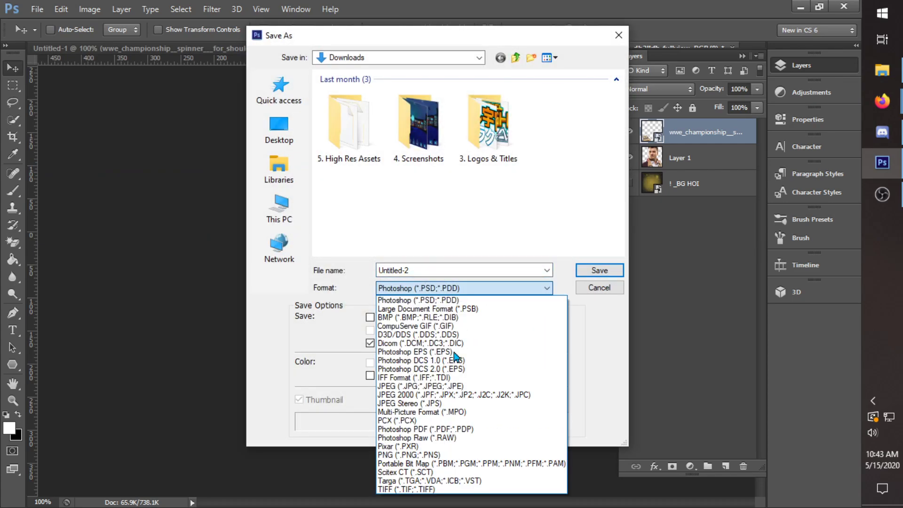
left_click(463, 327)
left_click(600, 270)
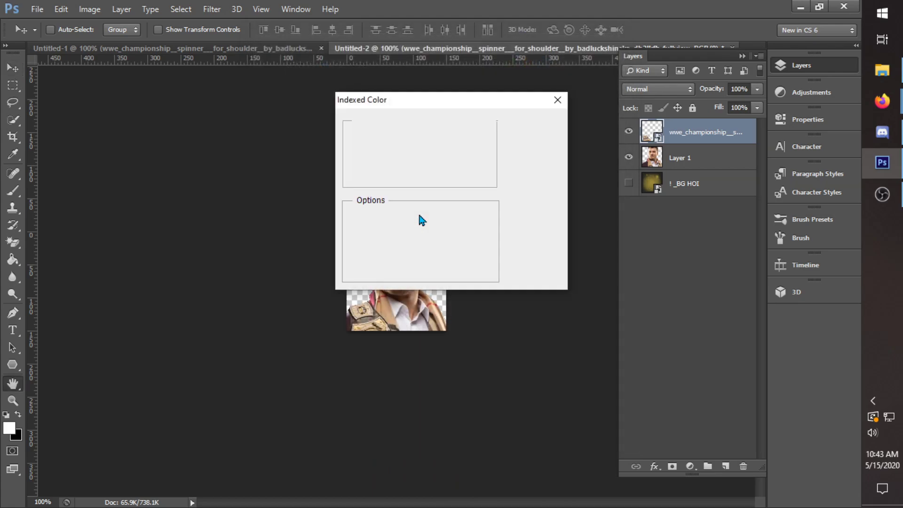
left_click(545, 130)
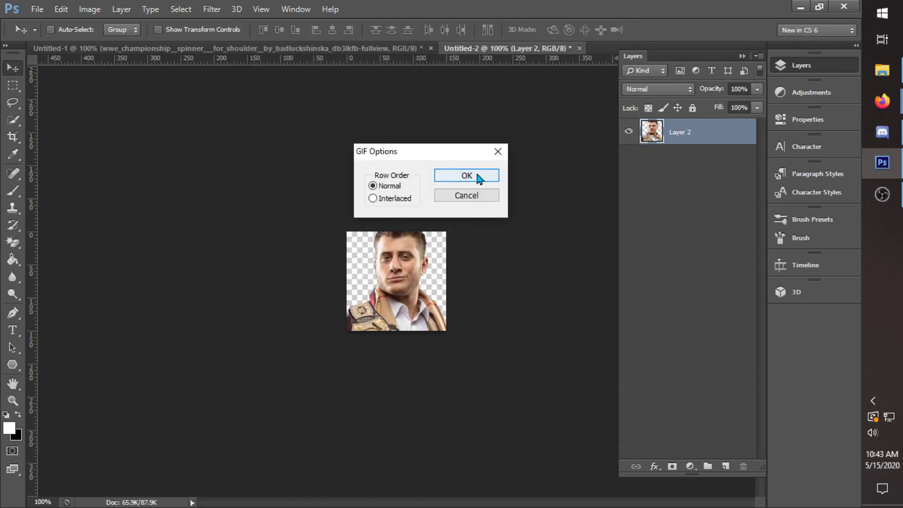
Finish the GIF save, then copy Untitled-1 from Downloads into the TEW2020 People folder.
left_click(475, 176)
left_click(882, 71)
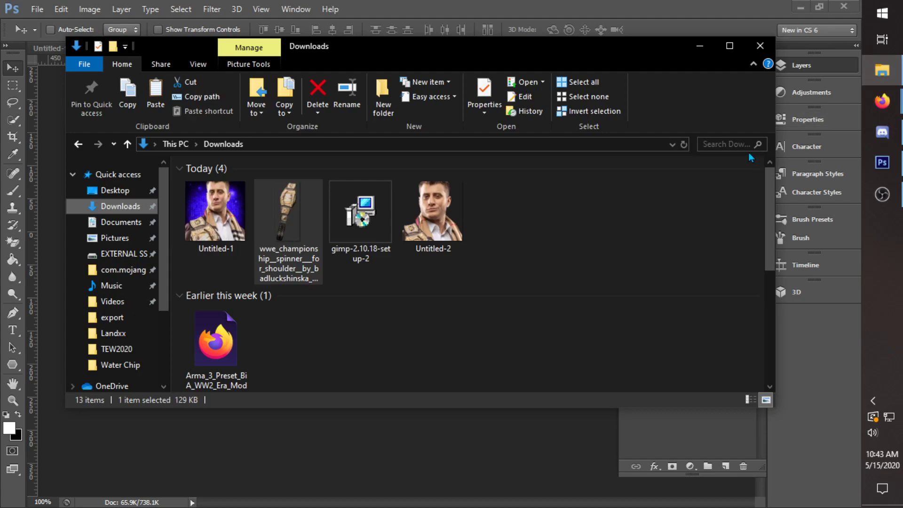
left_click(214, 218)
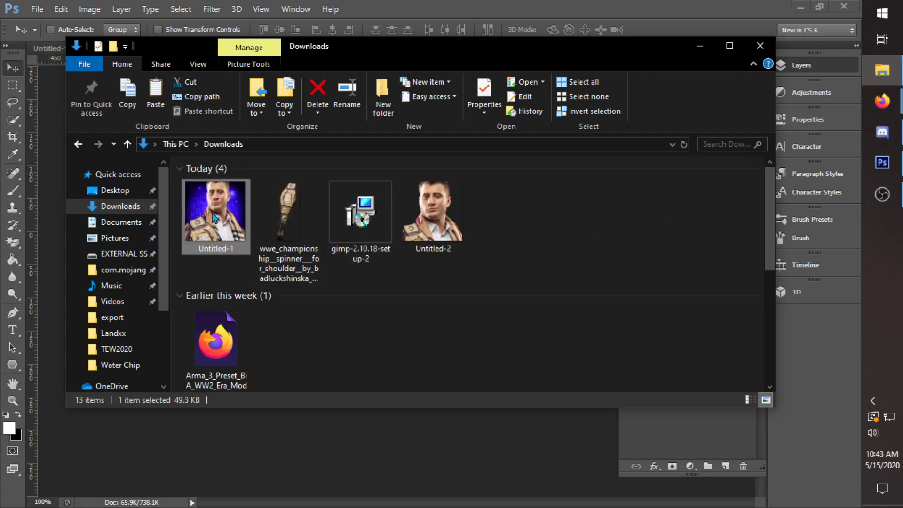
left_click(78, 144)
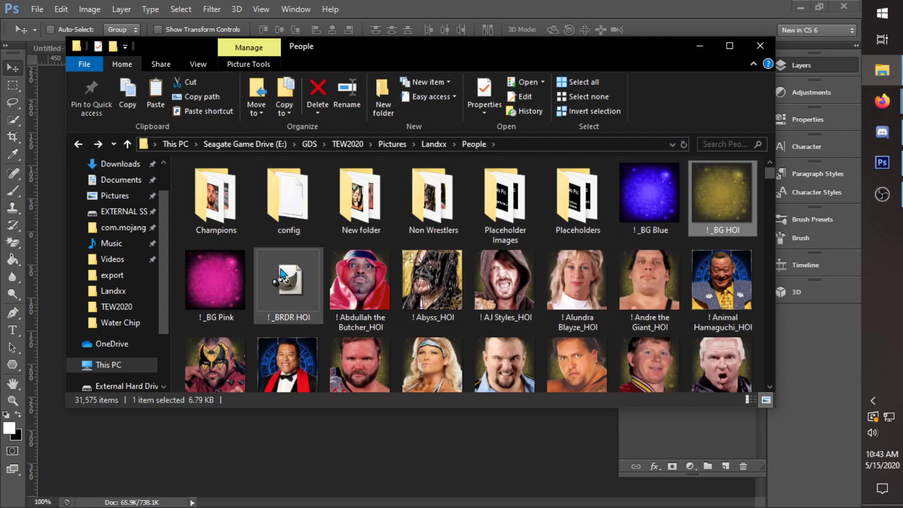
left_click(190, 241)
right_click(190, 242)
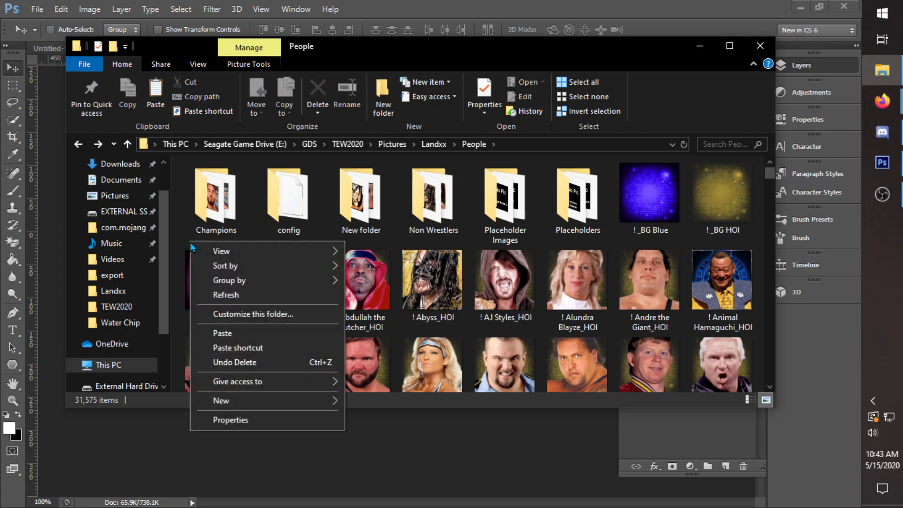
left_click(206, 333)
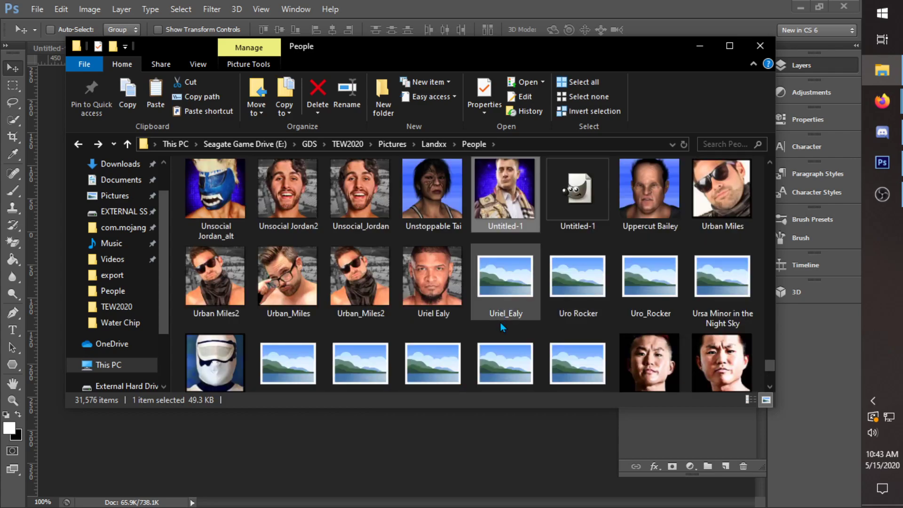
Rename the pasted portrait to 'MJF (WWE Champ).jpg' and check it in TEW 2020's picture search.
right_click(515, 211)
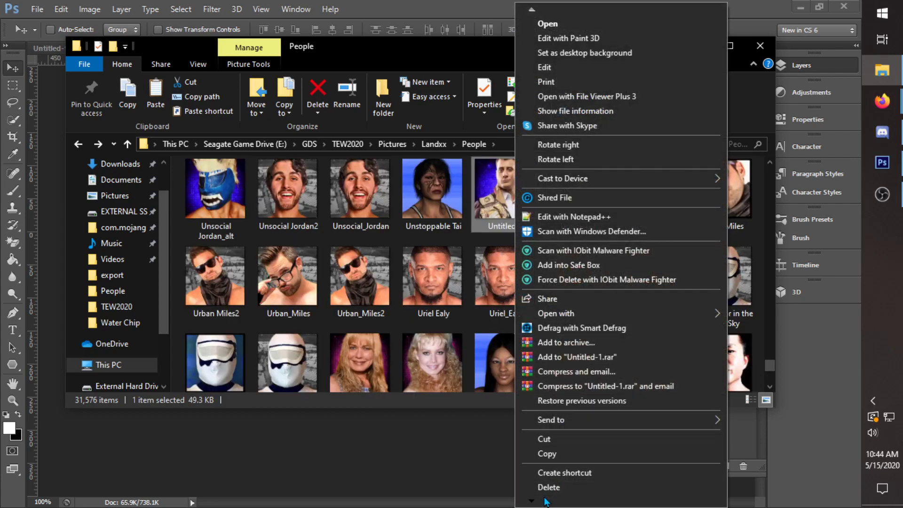
scroll(557, 484, "down", 3)
left_click(555, 472)
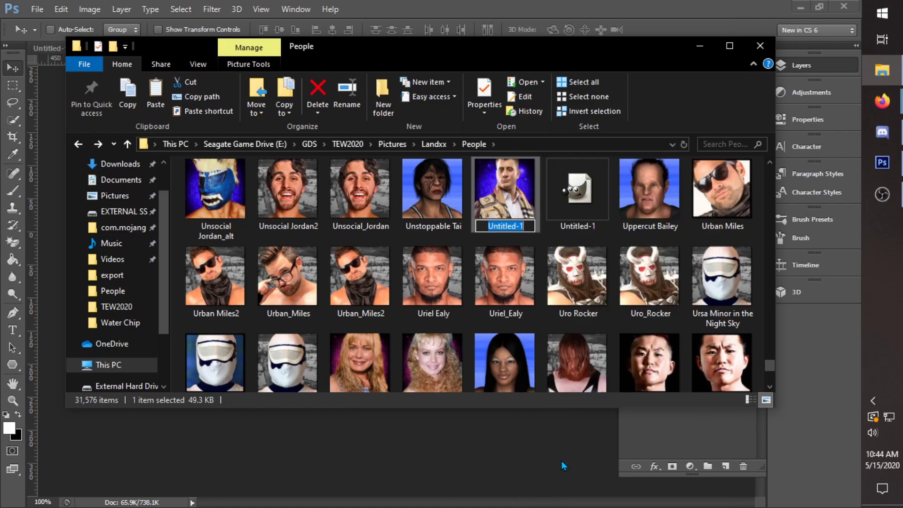
type("MJF (WW")
type("E Champion")
key("BackSpace")
key("BackSpace")
key("BackSpace")
key("BackSpace")
key("BackSpace")
key("BackSpace")
key("BackSpace")
type("hamp)")
key("Return")
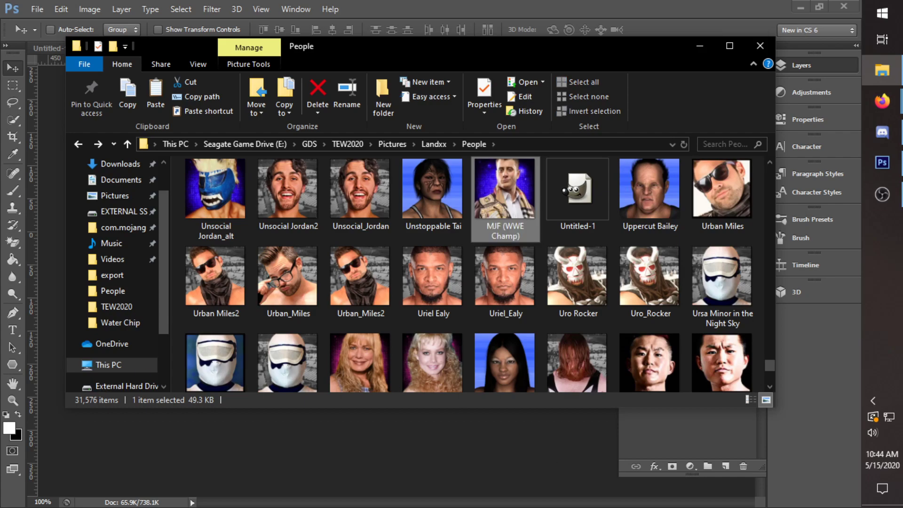
key("alt+Tab")
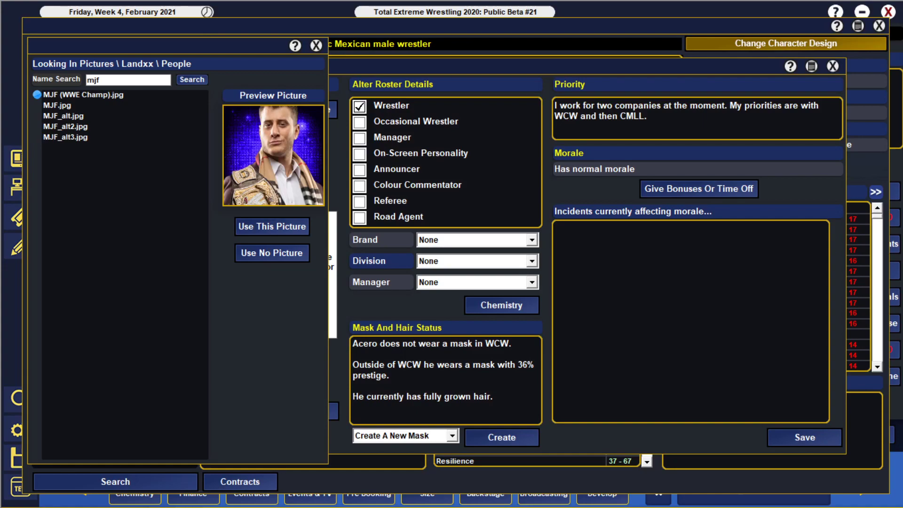
left_click(89, 106)
left_click(91, 117)
left_click(107, 96)
left_click(97, 106)
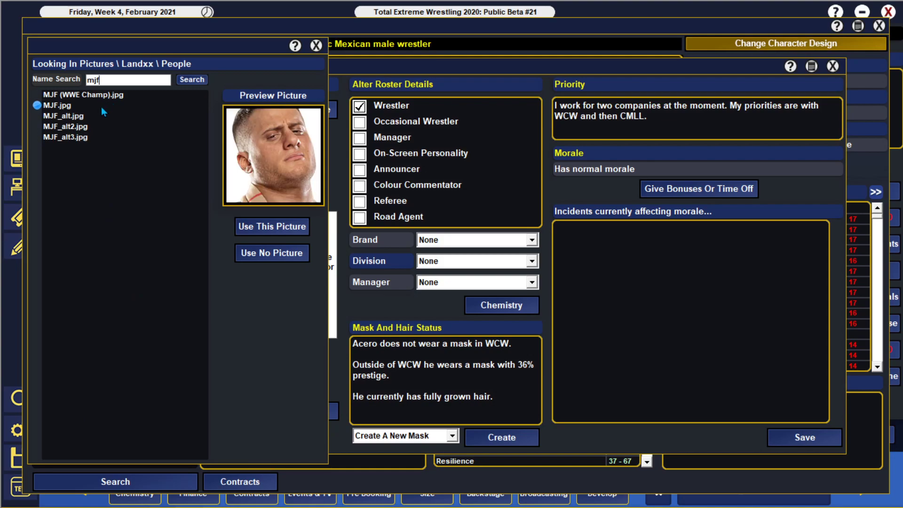
left_click(123, 95)
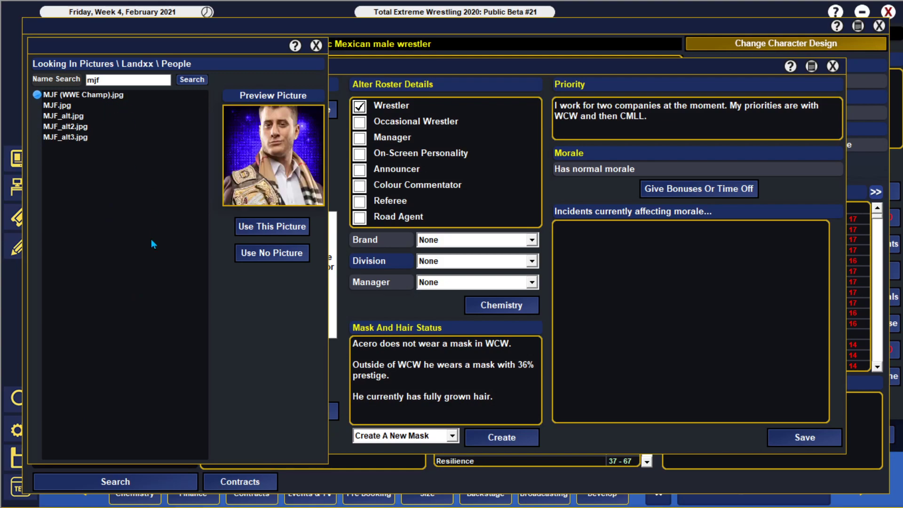